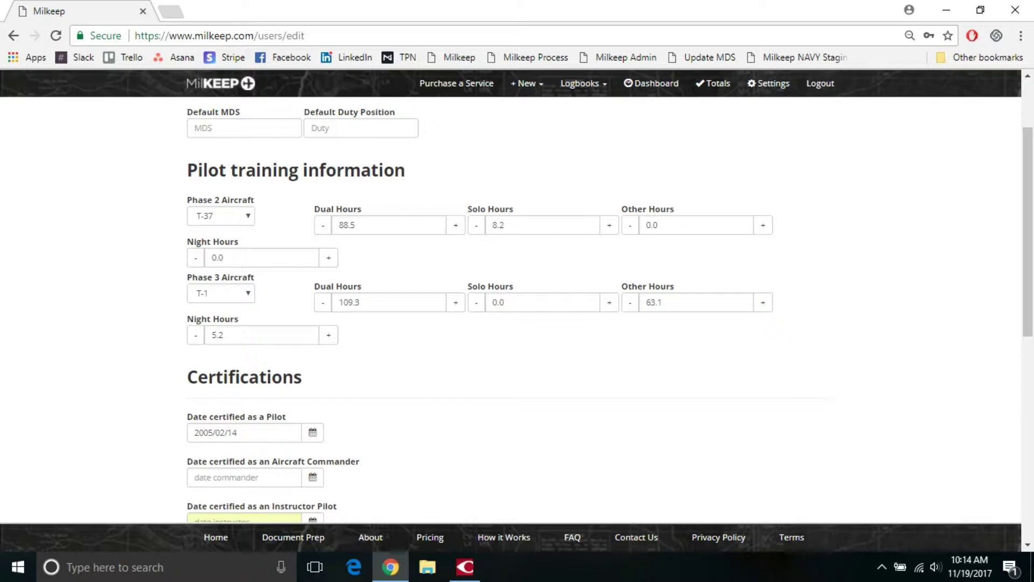
Step: Set the default MDS to C017A and the default duty position to IP
{"action": "left_click", "coordinate": [244, 128]}
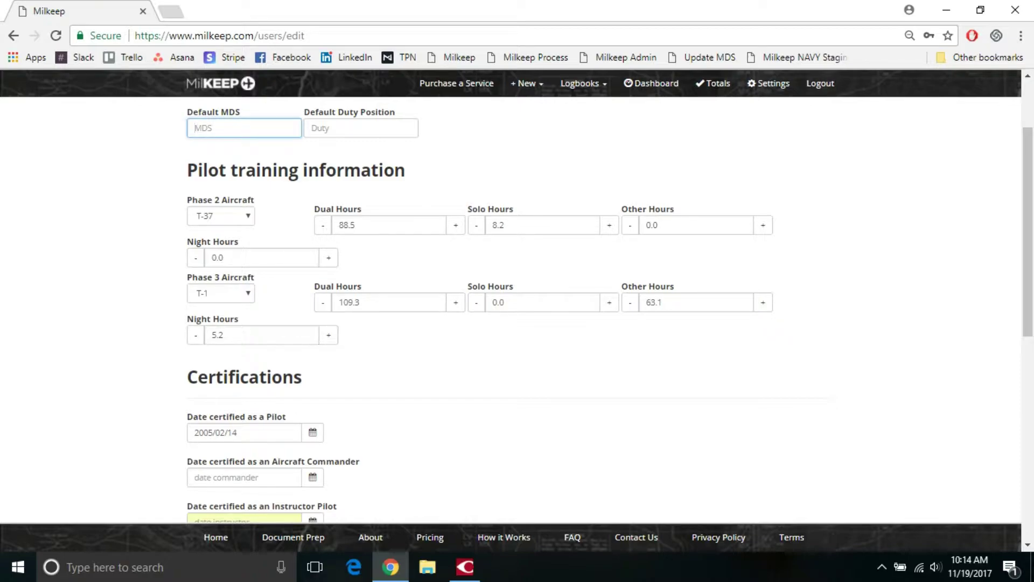
{"action": "type", "text": "C017A"}
{"action": "left_click", "coordinate": [361, 128]}
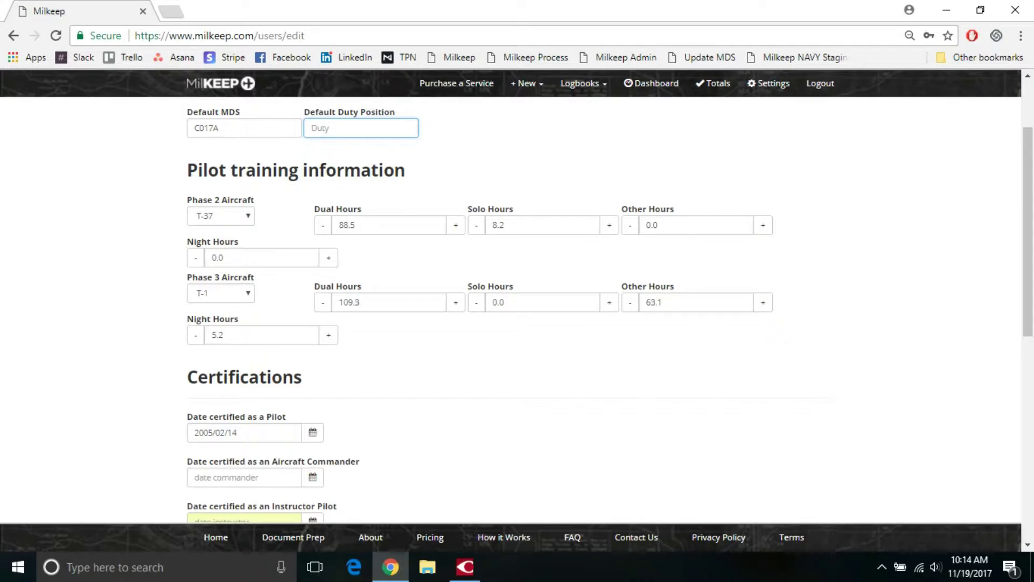
{"action": "type", "text": "IP"}
{"action": "key", "text": "Tab"}
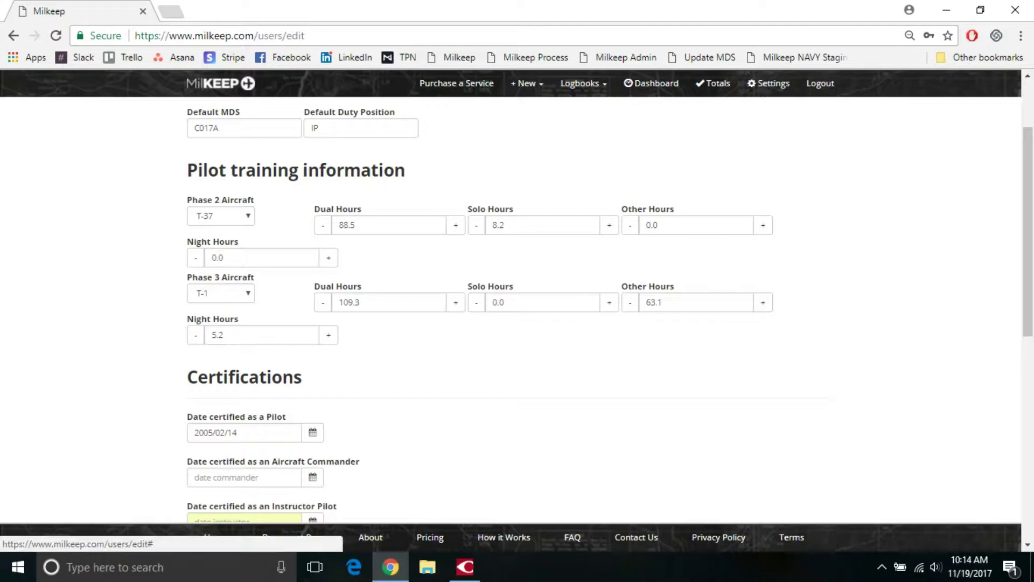
{"action": "left_click", "coordinate": [527, 83]}
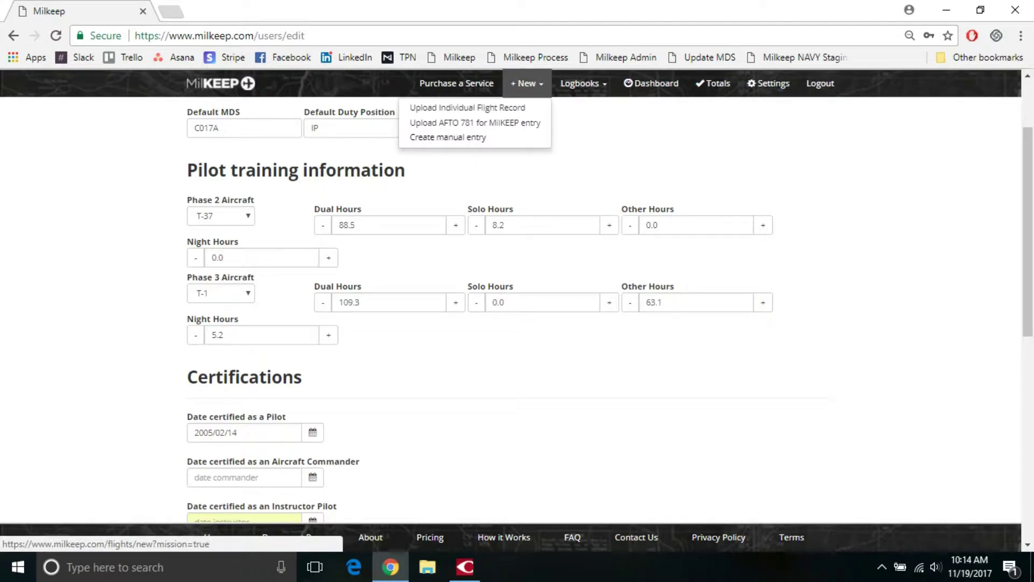
{"action": "key", "text": "Escape"}
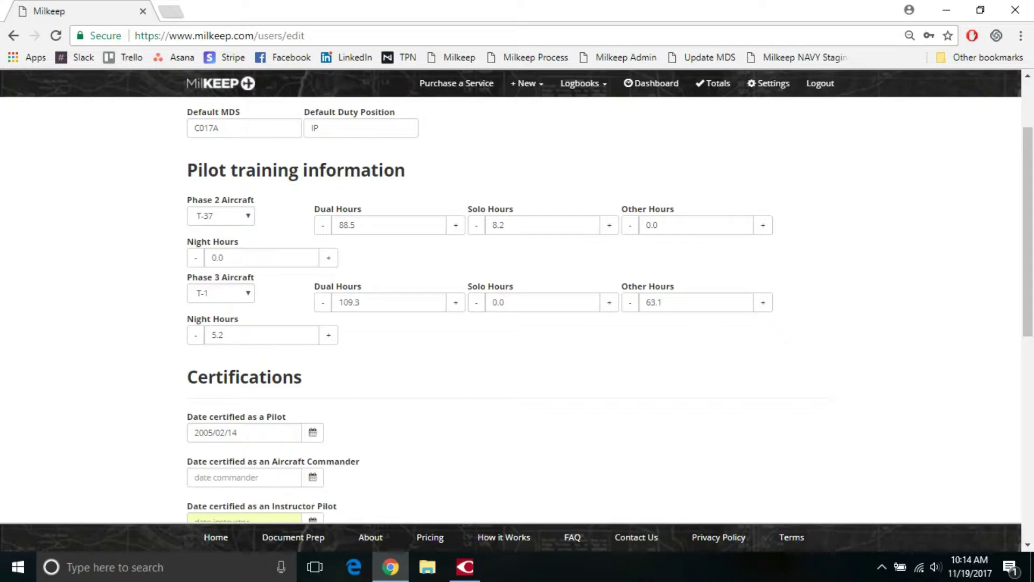
{"action": "left_click", "coordinate": [221, 293]}
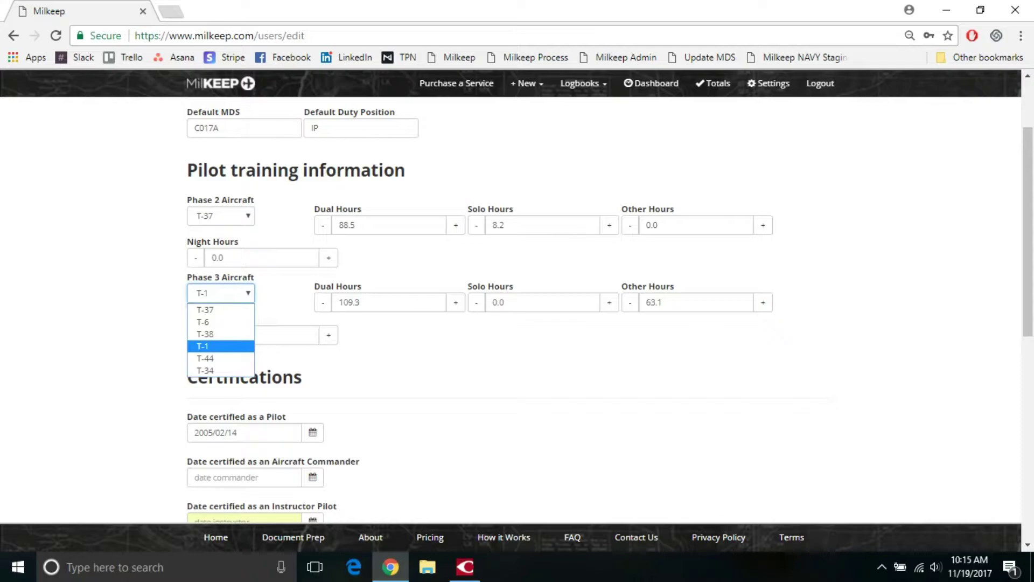
{"action": "key", "text": "Return"}
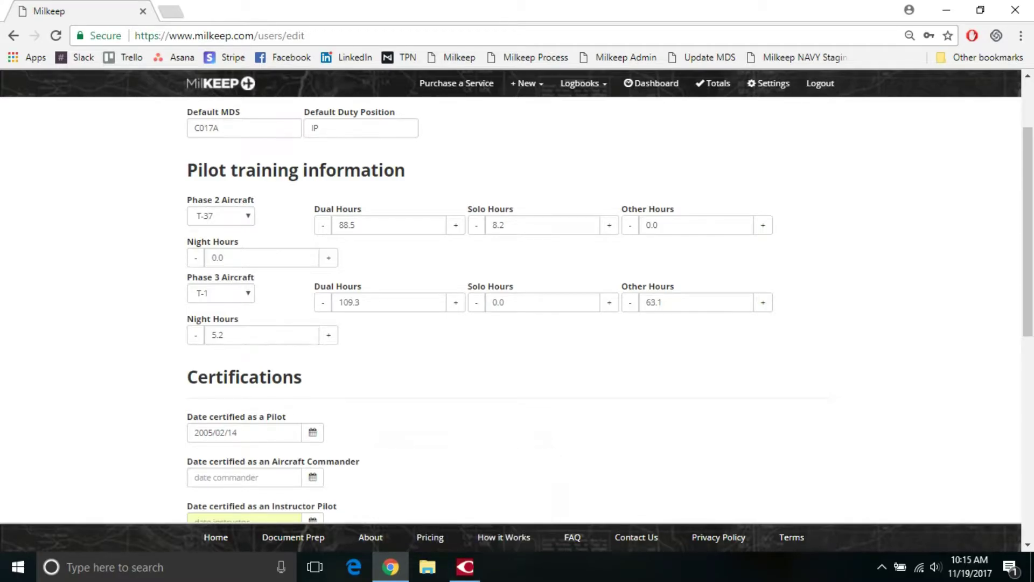
Step: Switch to the training record in ABBYY FineReader and examine the T-37 dual and solo hour totals on page 1
{"action": "key", "text": "alt+Tab"}
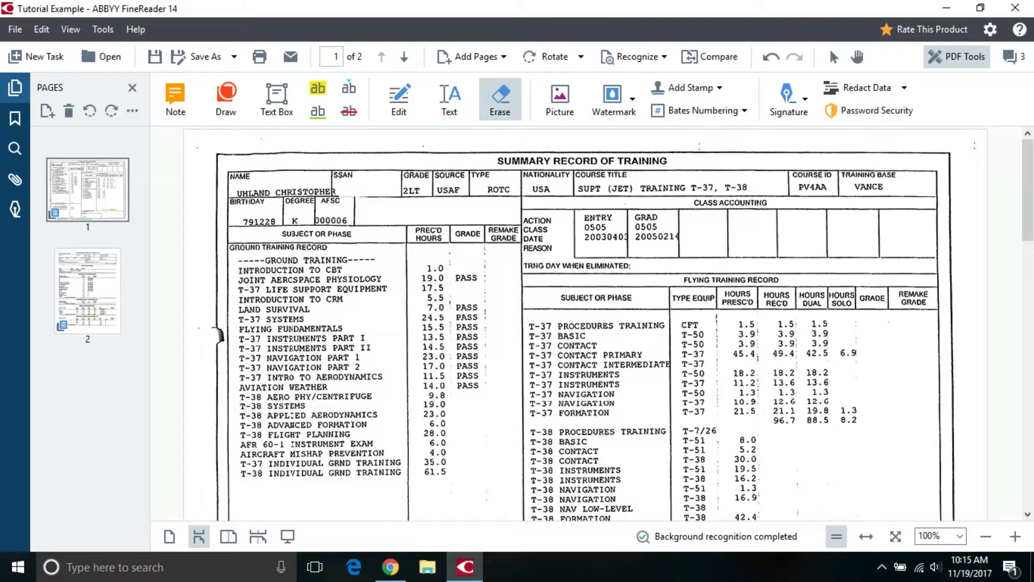
{"action": "scroll", "coordinate": [609, 323], "scroll_direction": "down", "scroll_amount": 3}
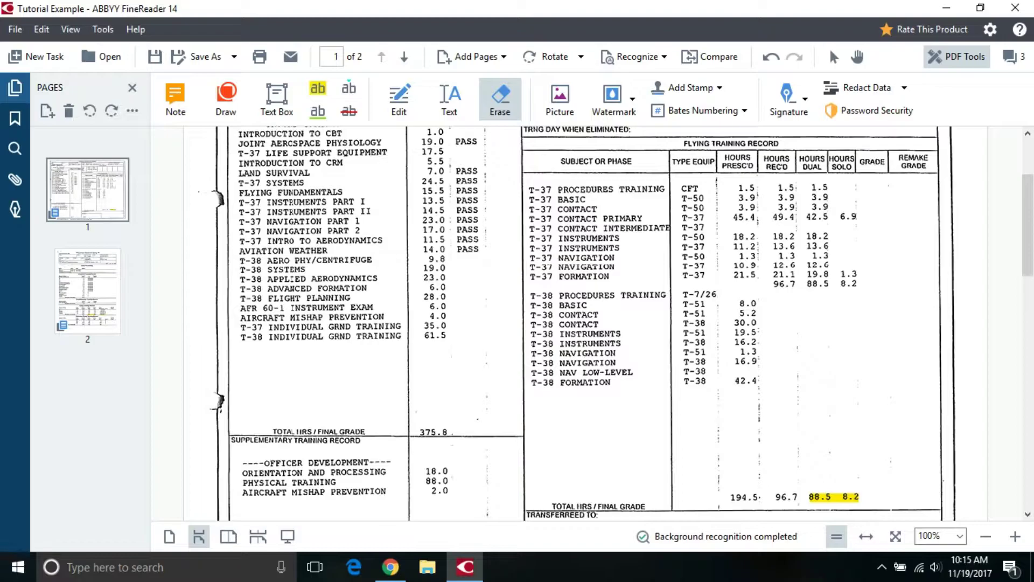
{"action": "scroll", "coordinate": [620, 324], "scroll_direction": "down", "scroll_amount": 2}
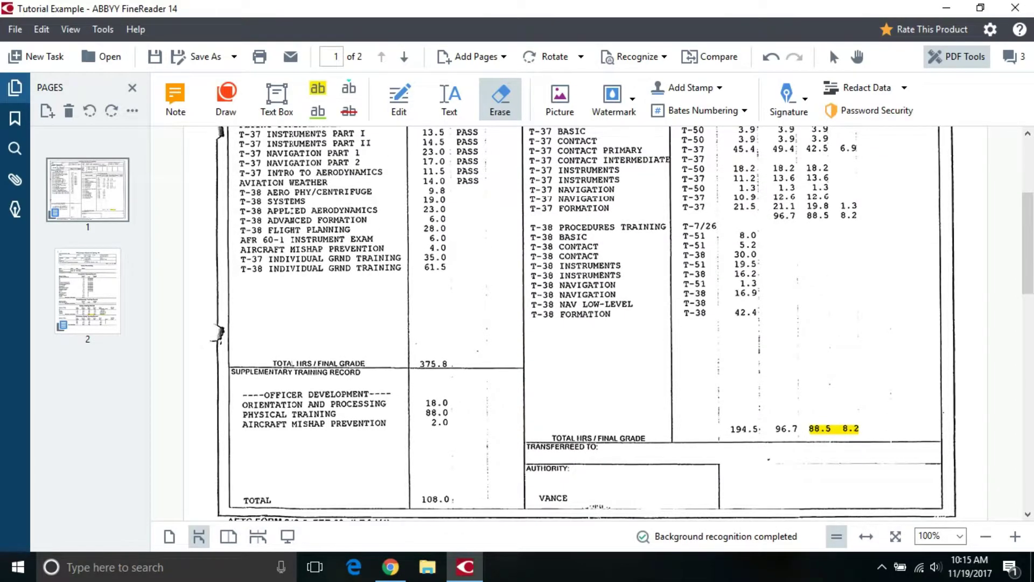
{"action": "key", "text": "alt+Tab"}
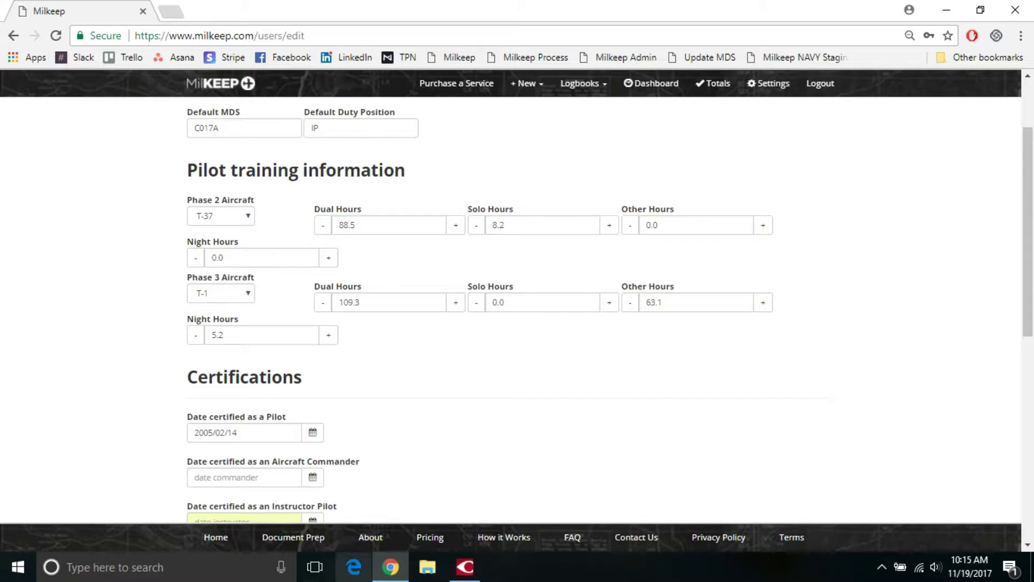
Step: Examine the T-1A flying training totals for dual, solo, night and other hours on page 2 of the FineReader document
{"action": "left_click", "coordinate": [465, 567]}
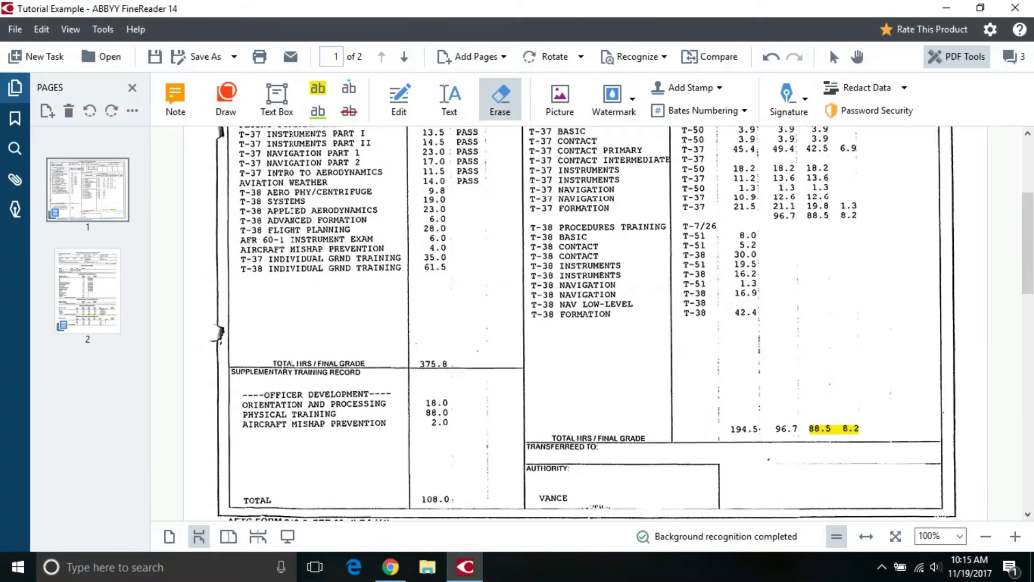
{"action": "key", "text": "Page_Down"}
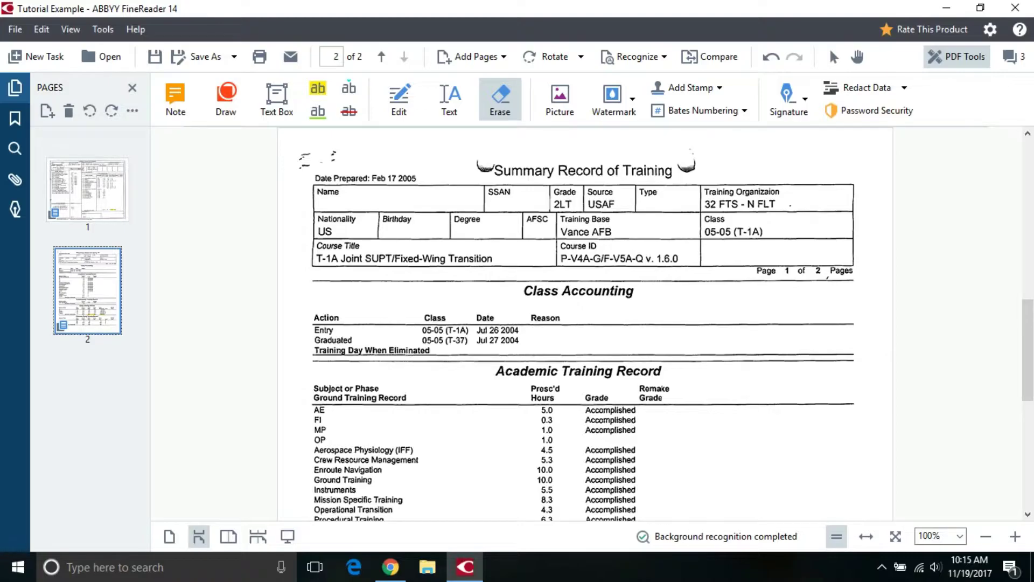
{"action": "key", "text": "Down"}
{"action": "key", "text": "Down"}
{"action": "key", "text": "Down"}
{"action": "key", "text": "Down"}
{"action": "key", "text": "Down"}
{"action": "key", "text": "Down"}
{"action": "key", "text": "Down"}
{"action": "key", "text": "Down"}
{"action": "key", "text": "Down"}
{"action": "key", "text": "Down"}
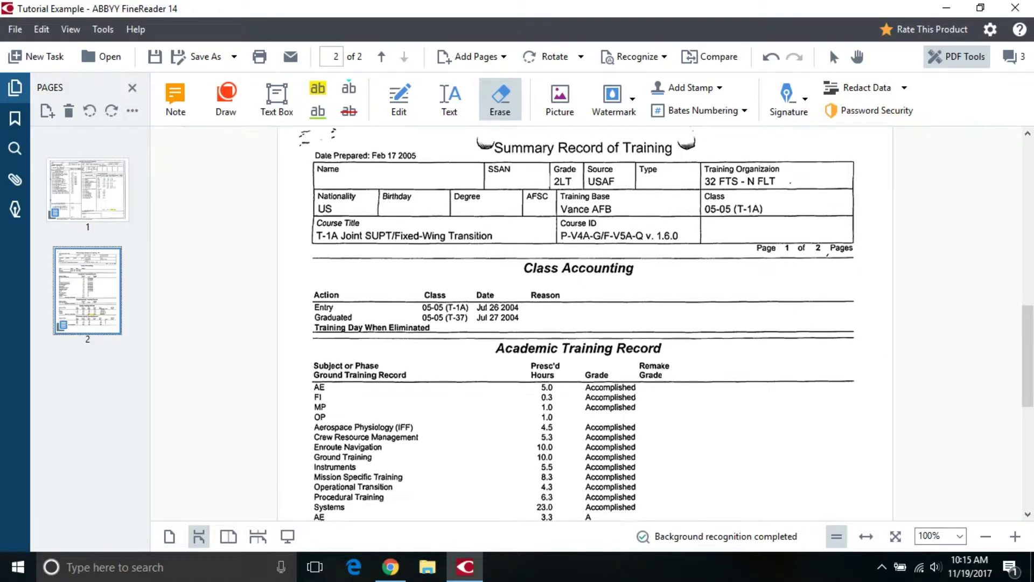
{"action": "key", "text": "Down"}
{"action": "key", "text": "Down"}
{"action": "key", "text": "Down"}
{"action": "key", "text": "Down"}
{"action": "key", "text": "Down"}
{"action": "key", "text": "Down"}
{"action": "key", "text": "Down"}
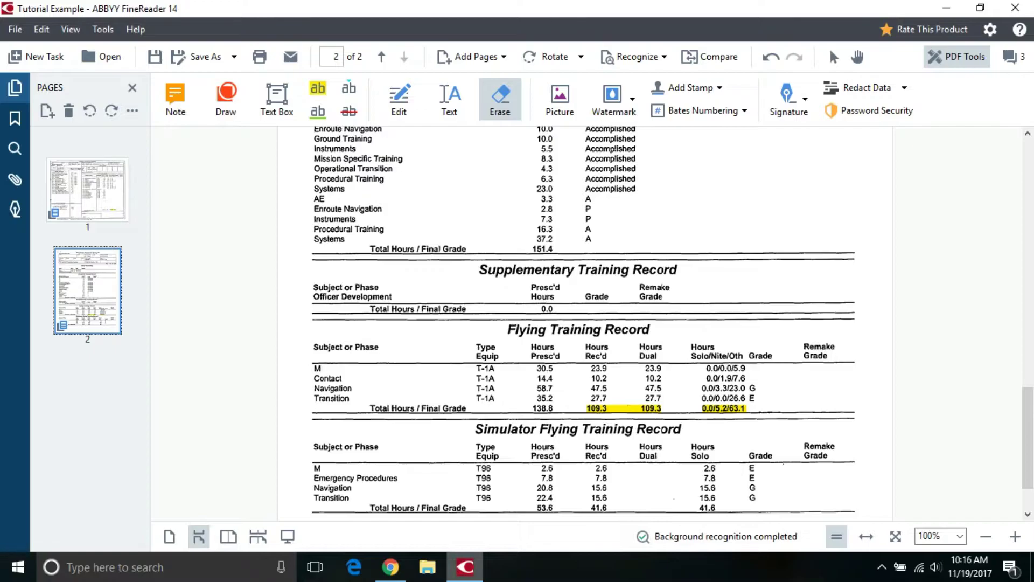
{"action": "key", "text": "alt+Tab"}
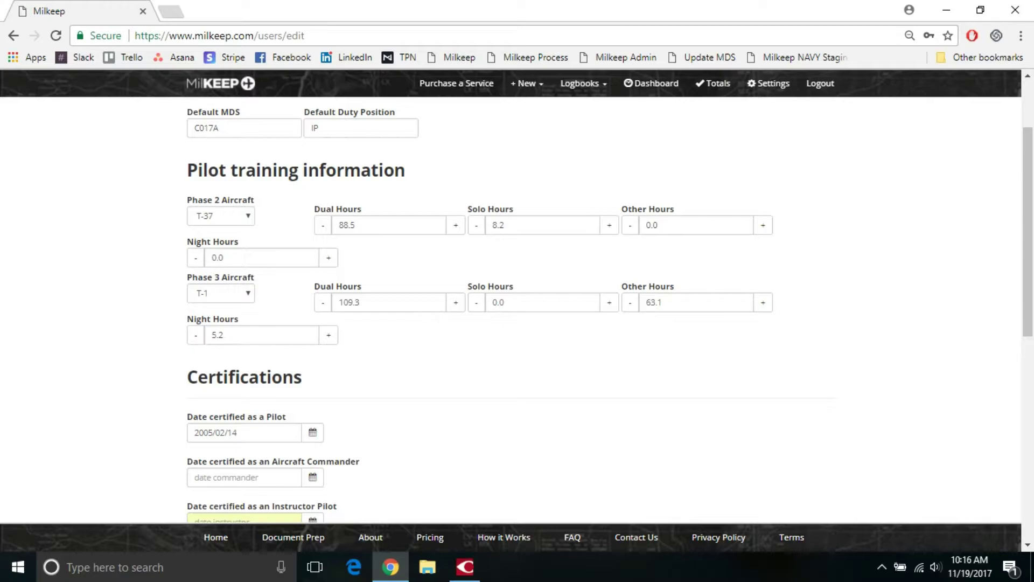
Step: Check the graduation date on page 1 of the FineReader training record against the pilot certification date in Milkeep
{"action": "scroll", "coordinate": [609, 311], "scroll_direction": "down", "scroll_amount": 3}
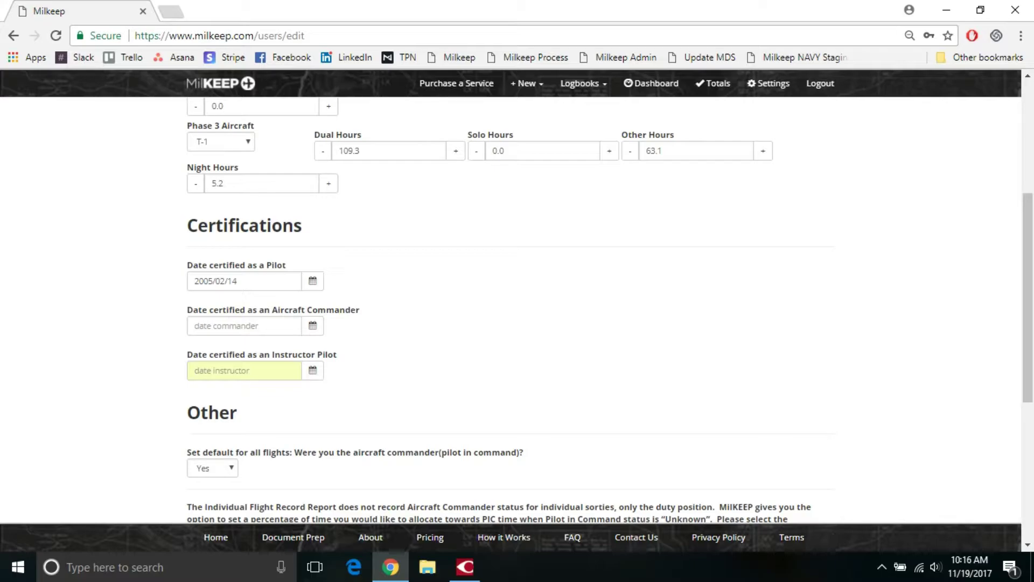
{"action": "left_click", "coordinate": [465, 566]}
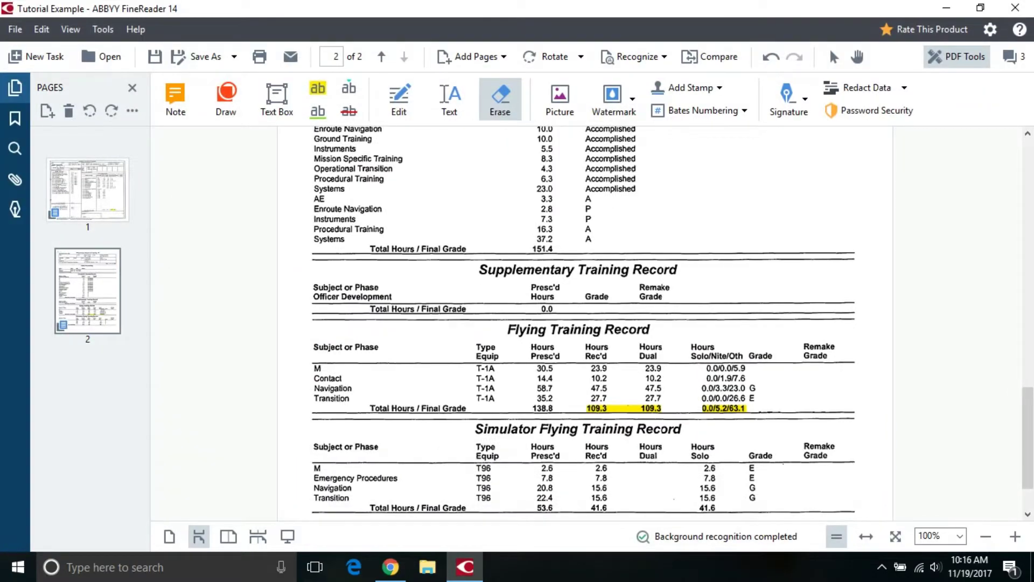
{"action": "key", "text": "ctrl+Home"}
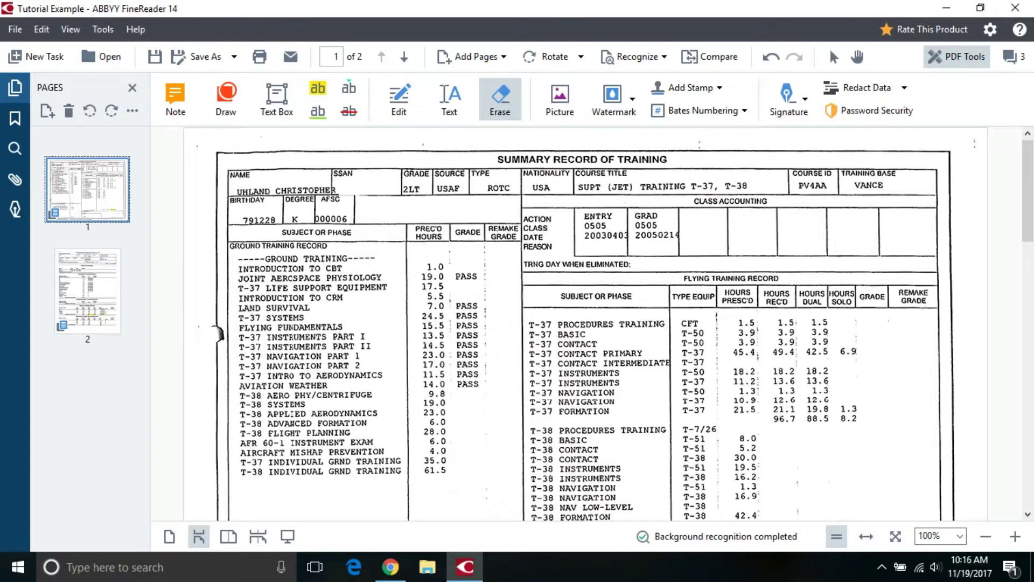
{"action": "key", "text": "alt+Tab"}
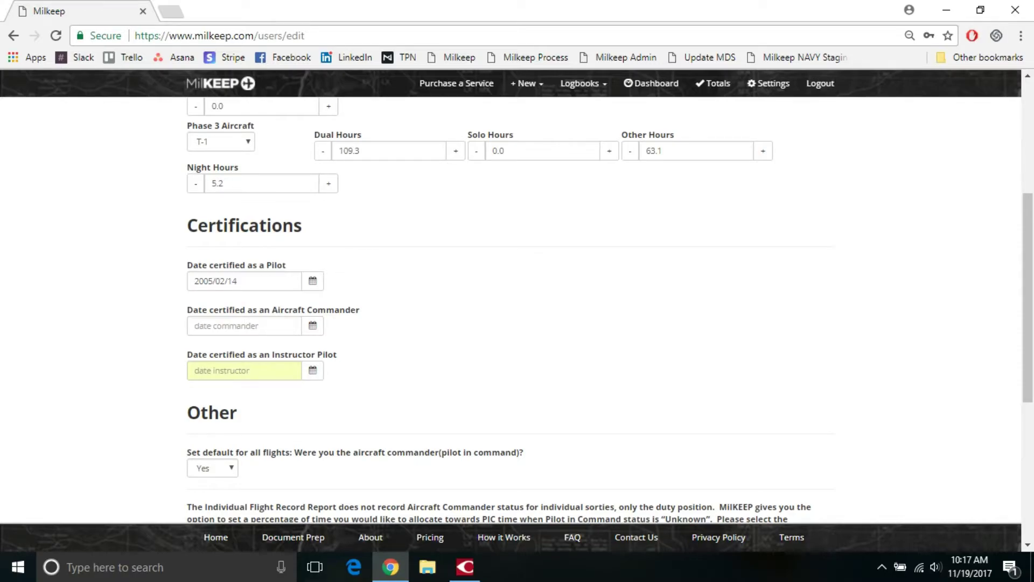
Step: Set the date certified as an Aircraft Commander to 2008/07/09
{"action": "left_click", "coordinate": [242, 325]}
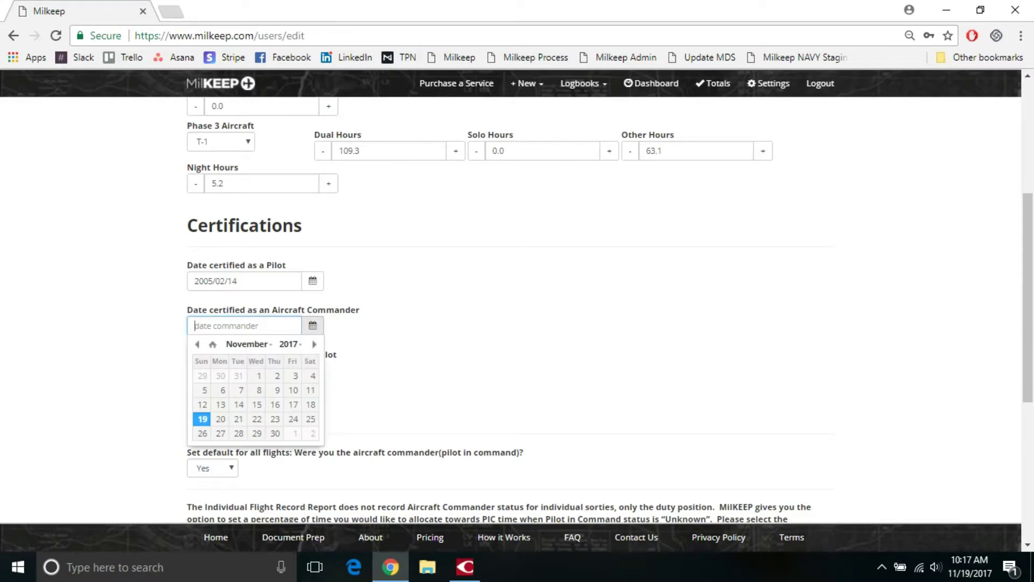
{"action": "left_click", "coordinate": [290, 344]}
{"action": "scroll", "coordinate": [288, 383], "scroll_direction": "up", "scroll_amount": 5}
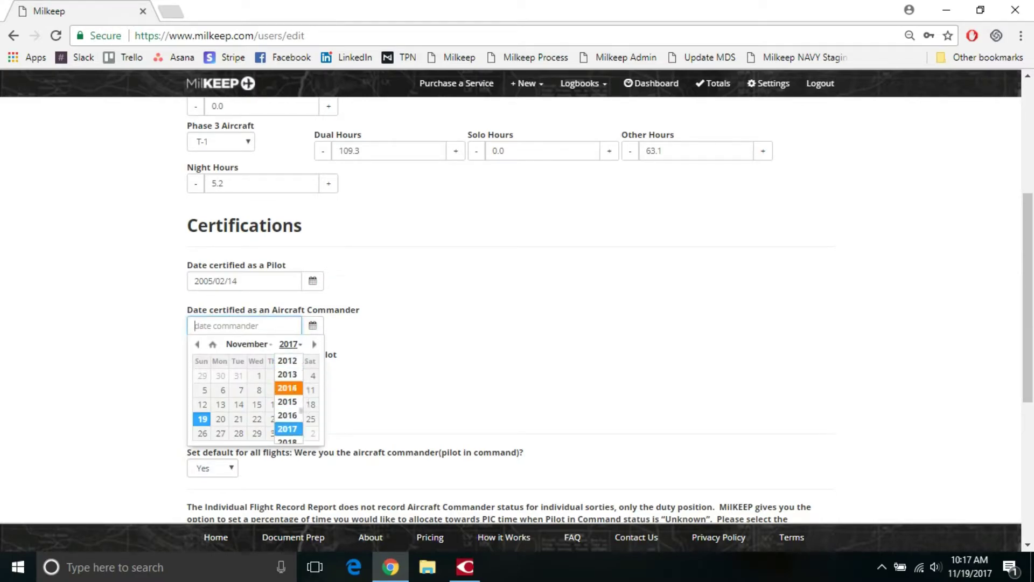
{"action": "scroll", "coordinate": [287, 380], "scroll_direction": "up", "scroll_amount": 3}
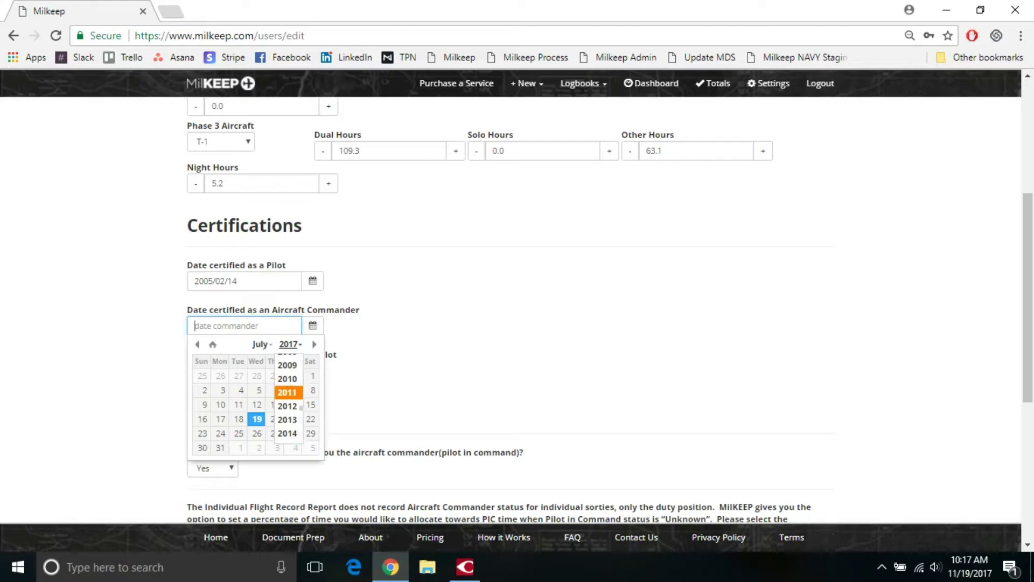
{"action": "left_click", "coordinate": [287, 362]}
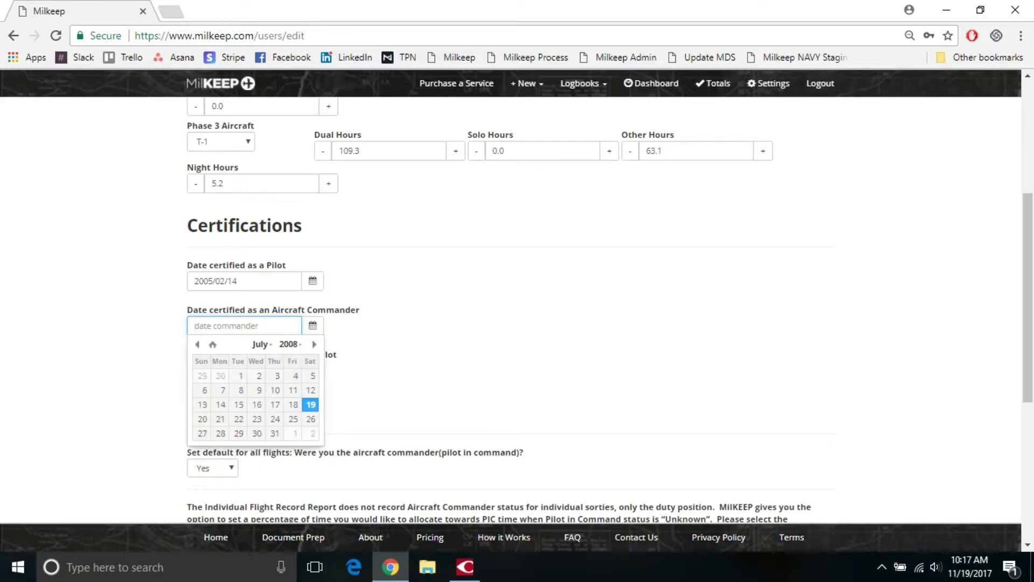
{"action": "left_click", "coordinate": [259, 390]}
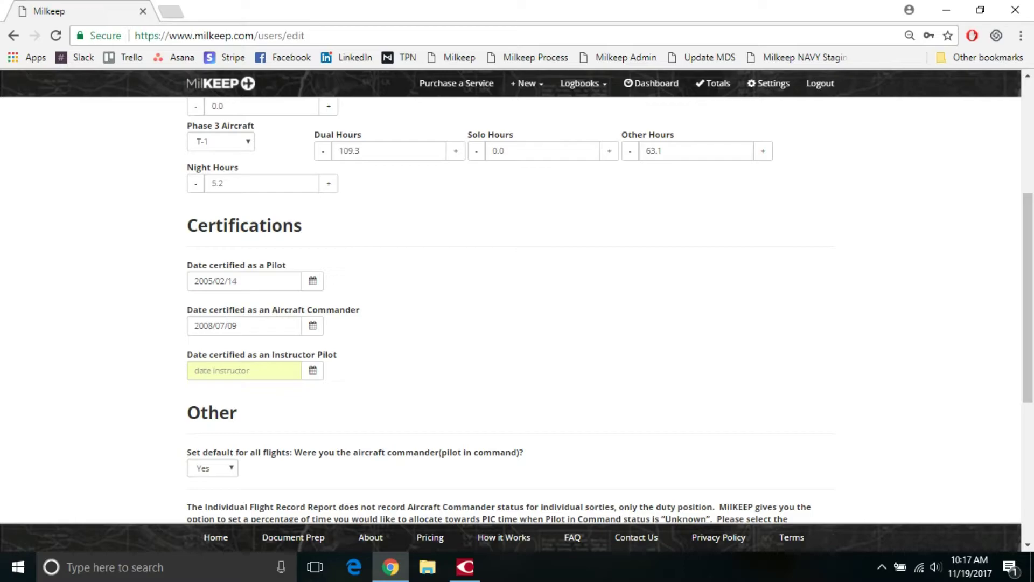
Step: Lower the percentage of hours counted as PIC for sorties with unknown pilot-in-command status to about 90%
{"action": "scroll", "coordinate": [517, 307], "scroll_direction": "down", "scroll_amount": 3}
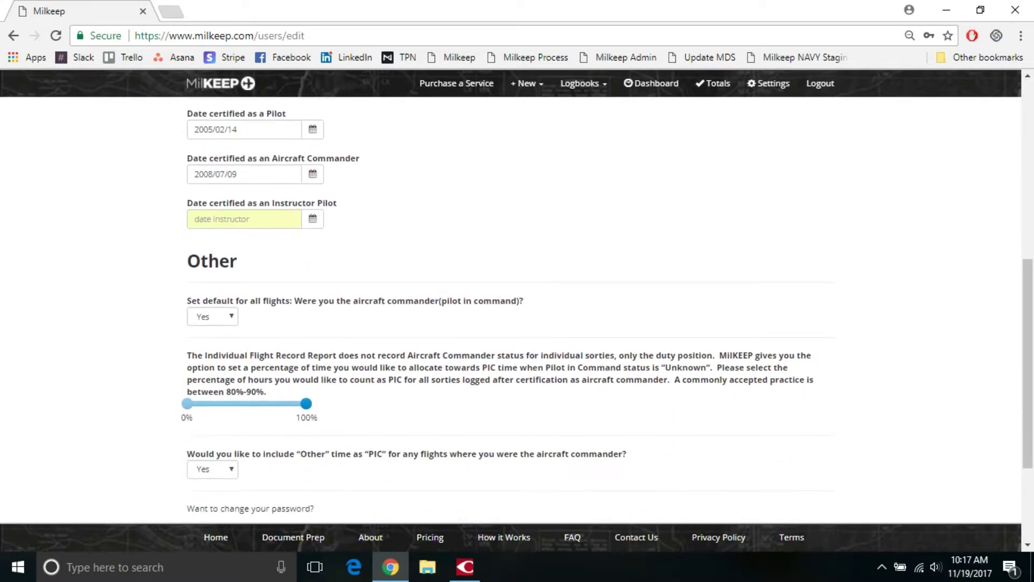
{"action": "scroll", "coordinate": [517, 307], "scroll_direction": "down", "scroll_amount": 2}
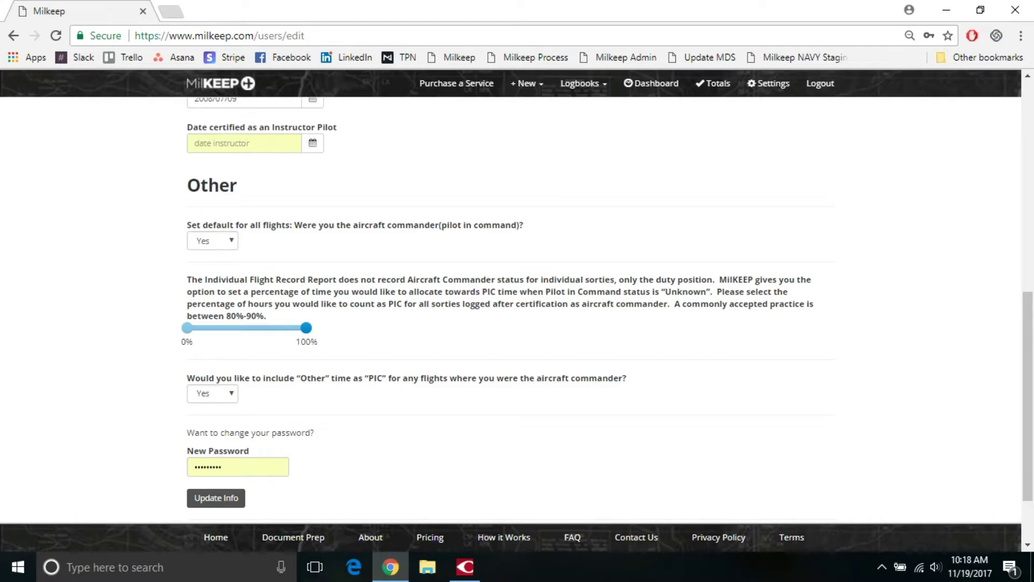
{"action": "left_click", "coordinate": [527, 83]}
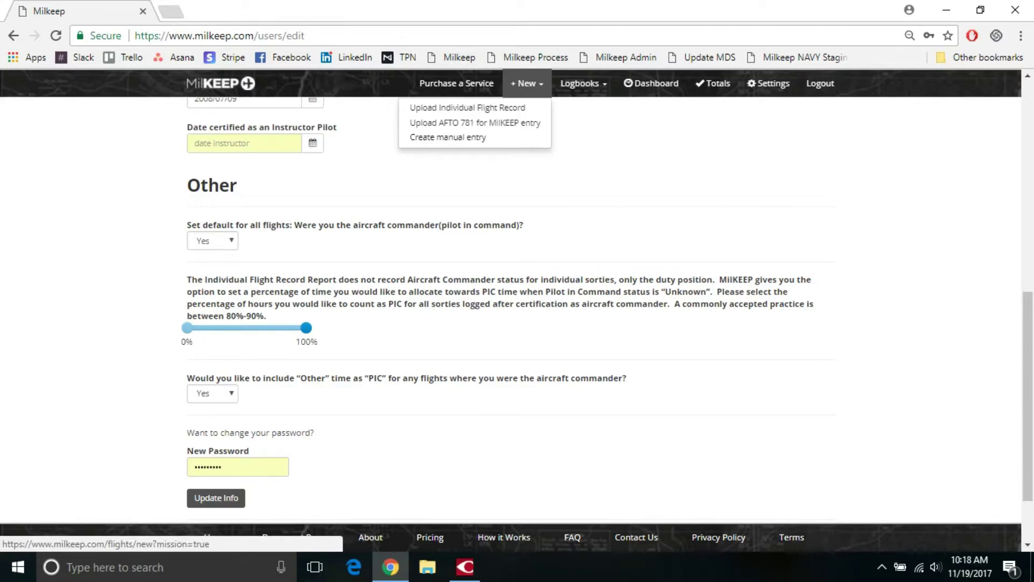
{"action": "key", "text": "Escape"}
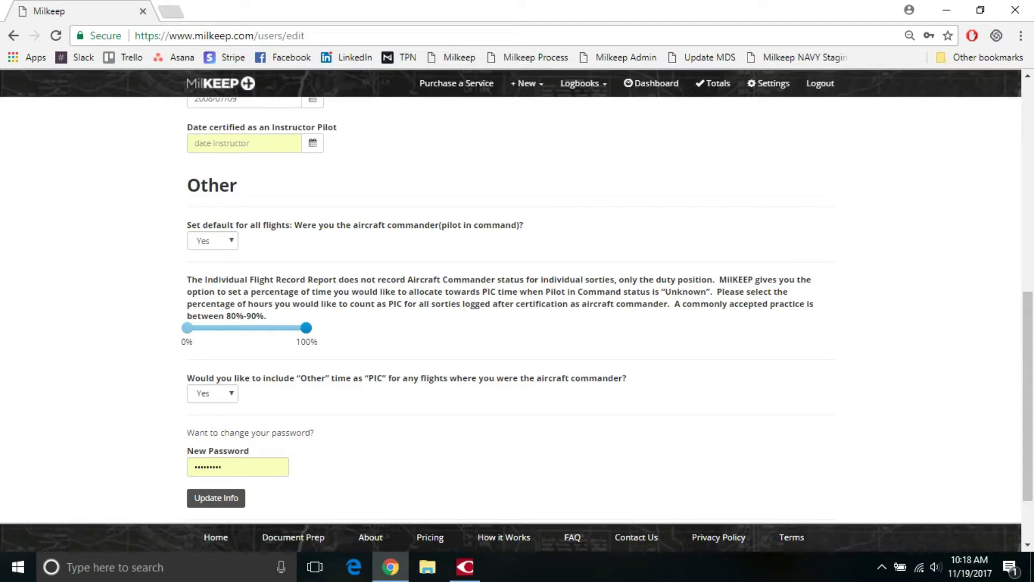
{"action": "scroll", "coordinate": [306, 252], "scroll_direction": "down", "scroll_amount": 2}
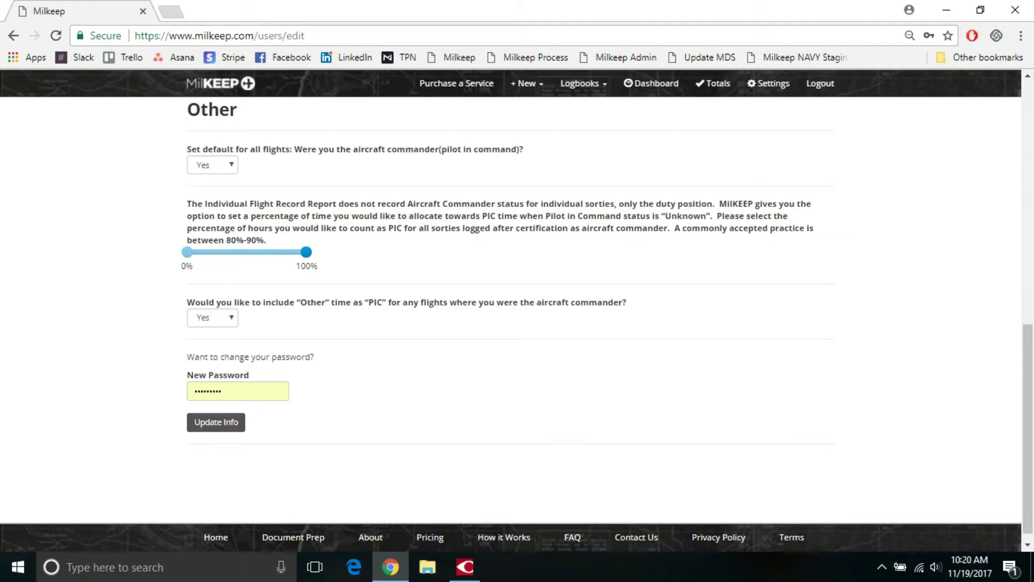
{"action": "left_click_drag", "start_coordinate": [306, 252], "coordinate": [293, 251]}
Step: Set the option to include "Other" time as PIC to No
{"action": "left_click", "coordinate": [212, 318]}
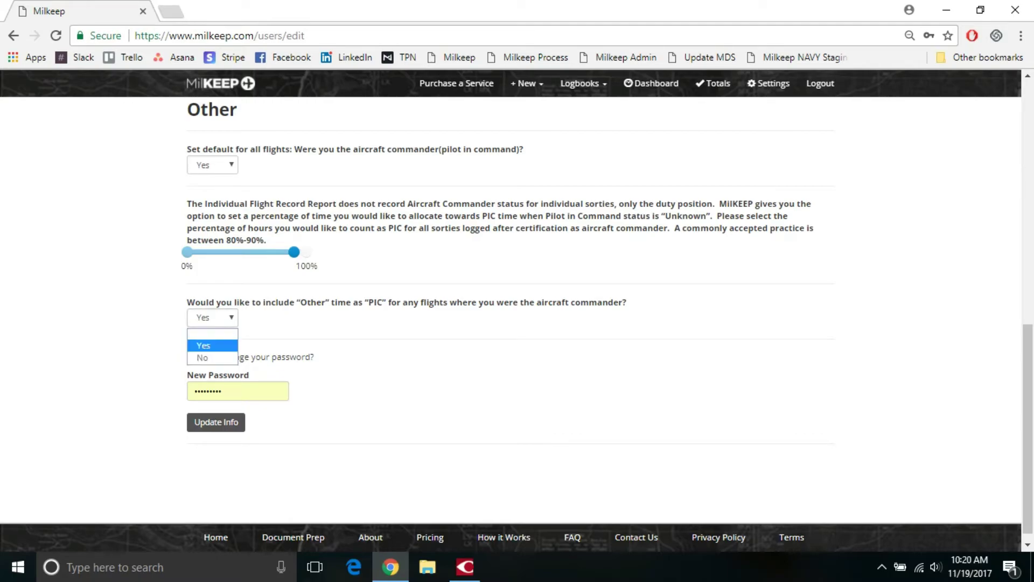
{"action": "left_click", "coordinate": [205, 357]}
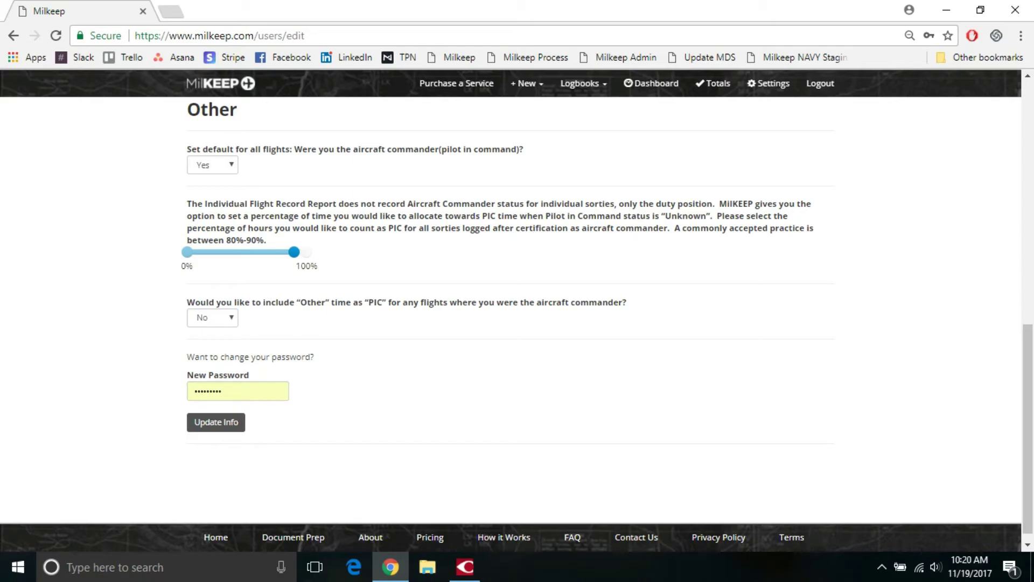
{"action": "mouse_move", "coordinate": [294, 252]}
Step: Set the option to include "Other" time as PIC to Yes and save the updated account information
{"action": "left_click", "coordinate": [213, 318]}
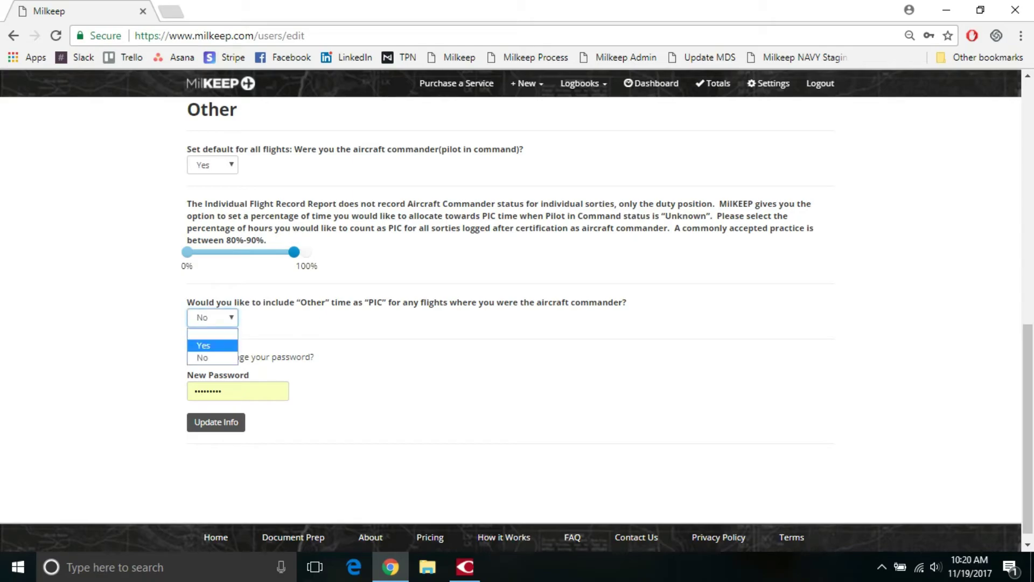
{"action": "left_click", "coordinate": [205, 334]}
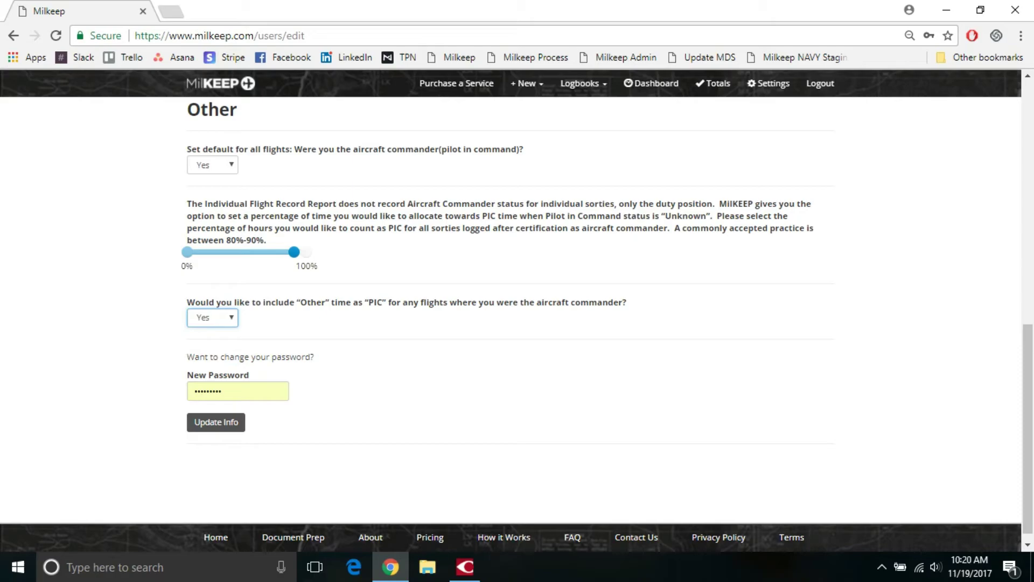
{"action": "left_click", "coordinate": [216, 422]}
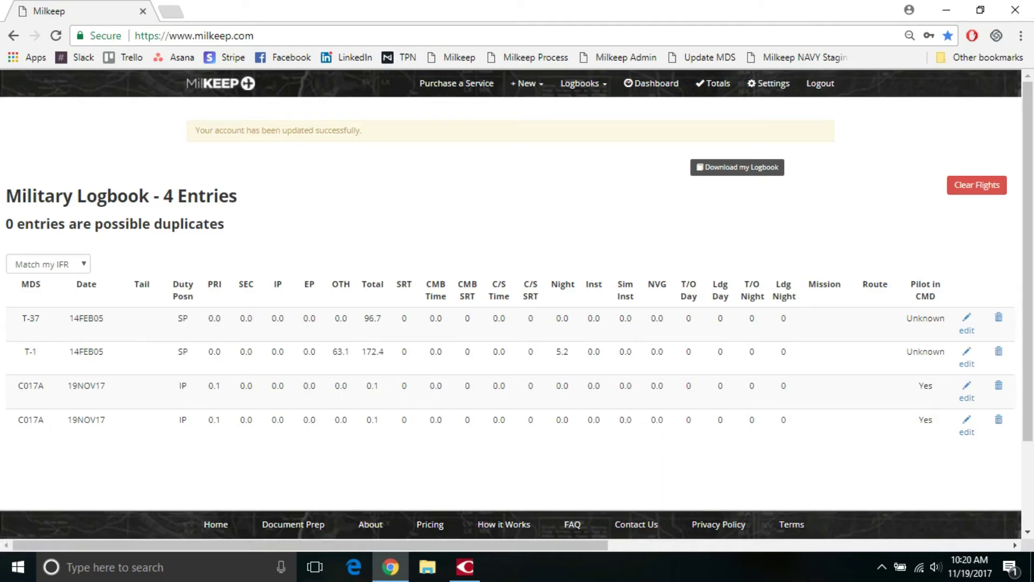
Step: Delete the two C017A flights dated 19NOV17 from the military logbook
{"action": "left_click", "coordinate": [999, 385]}
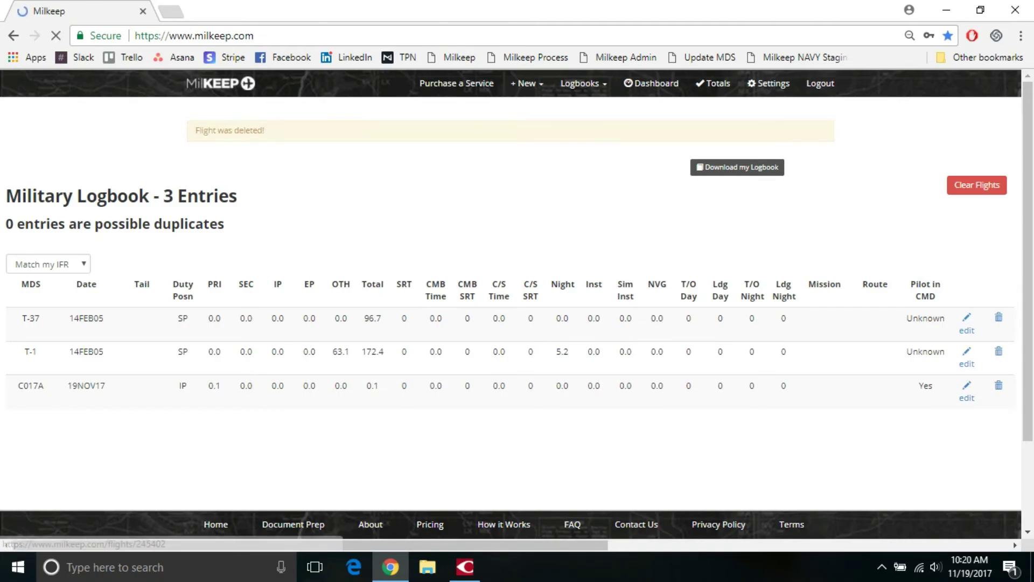
{"action": "left_click", "coordinate": [999, 386]}
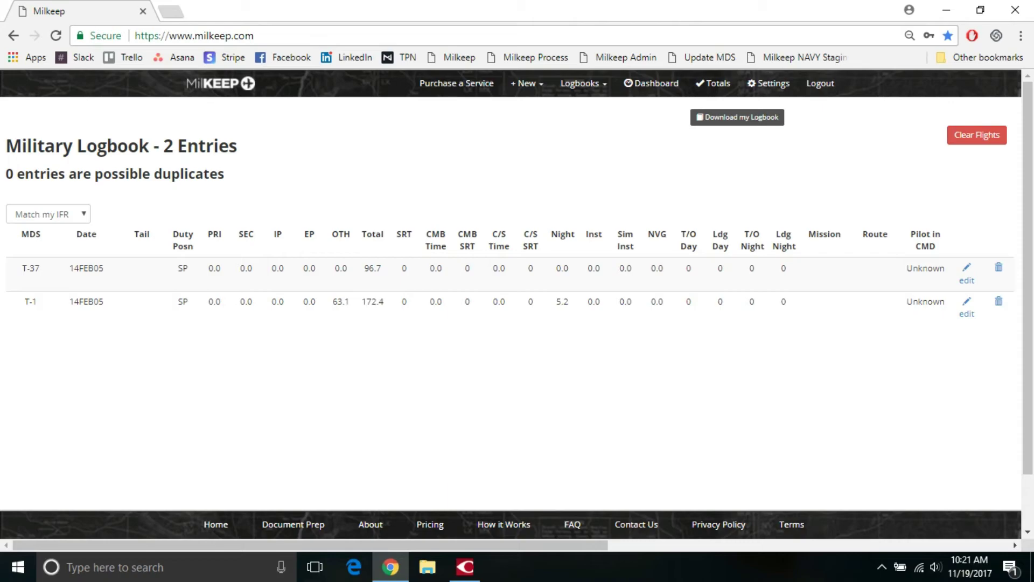
Step: Review the civilian logbook entries and the totals for military and civilian aircraft
{"action": "left_click", "coordinate": [583, 83]}
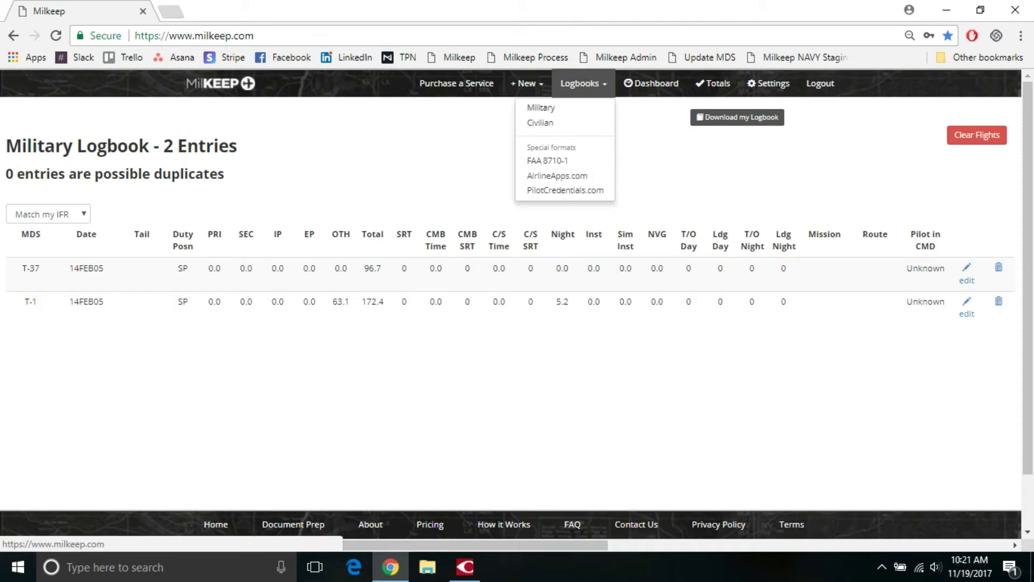
{"action": "left_click", "coordinate": [541, 122]}
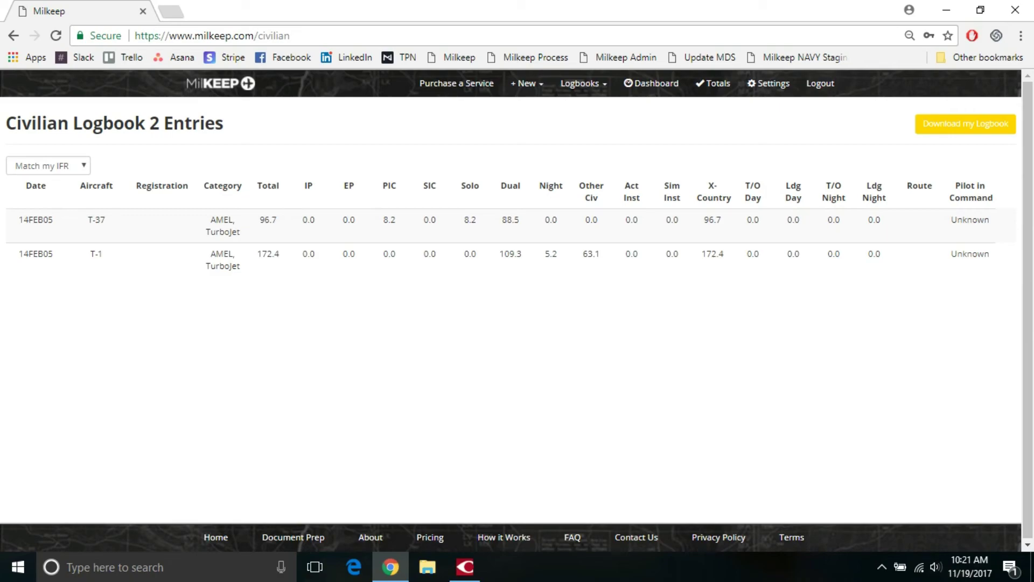
{"action": "left_click", "coordinate": [713, 82]}
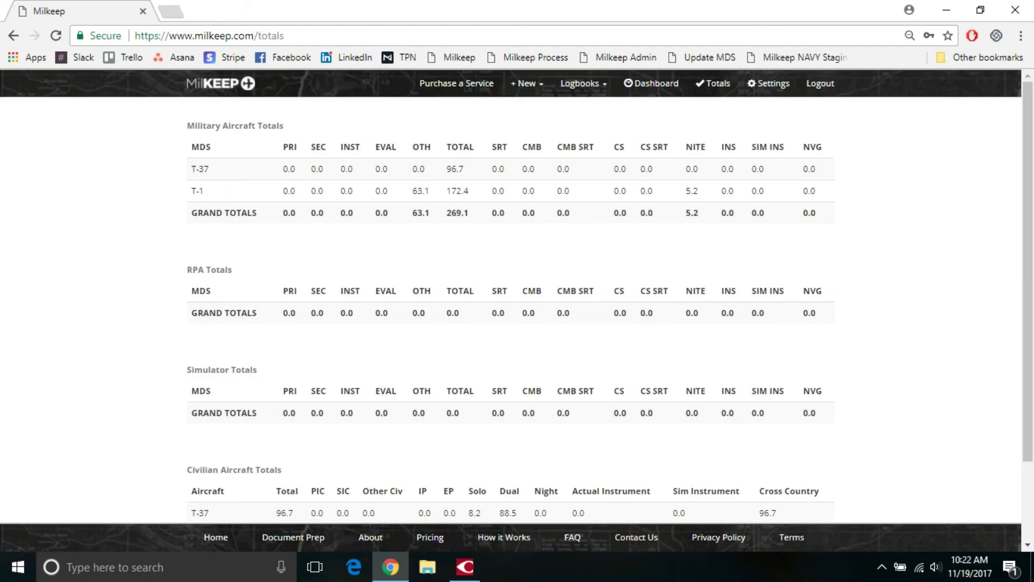
{"action": "left_click_drag", "start_coordinate": [446, 213], "coordinate": [470, 213]}
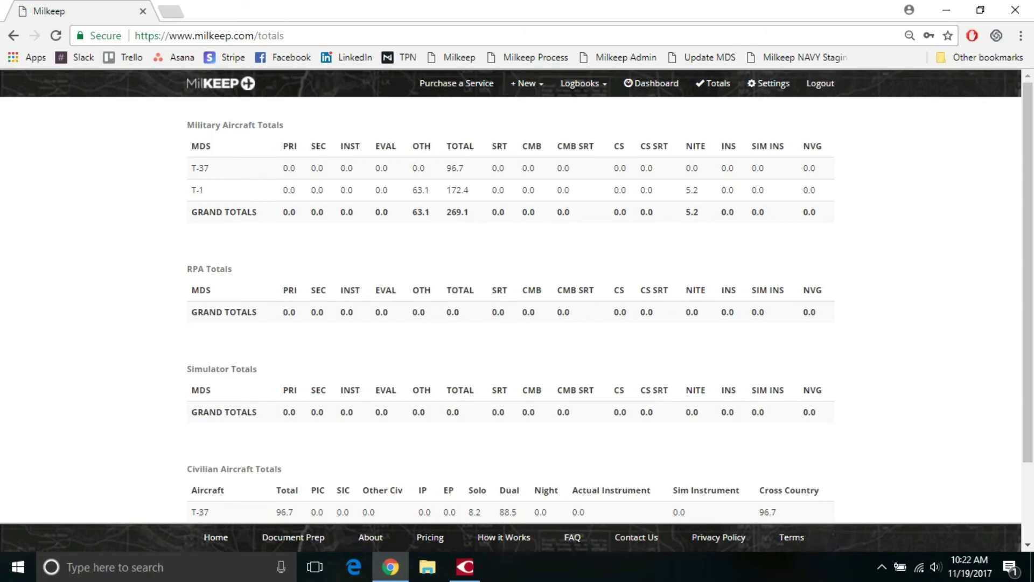
{"action": "scroll", "coordinate": [510, 310], "scroll_direction": "down", "scroll_amount": 2}
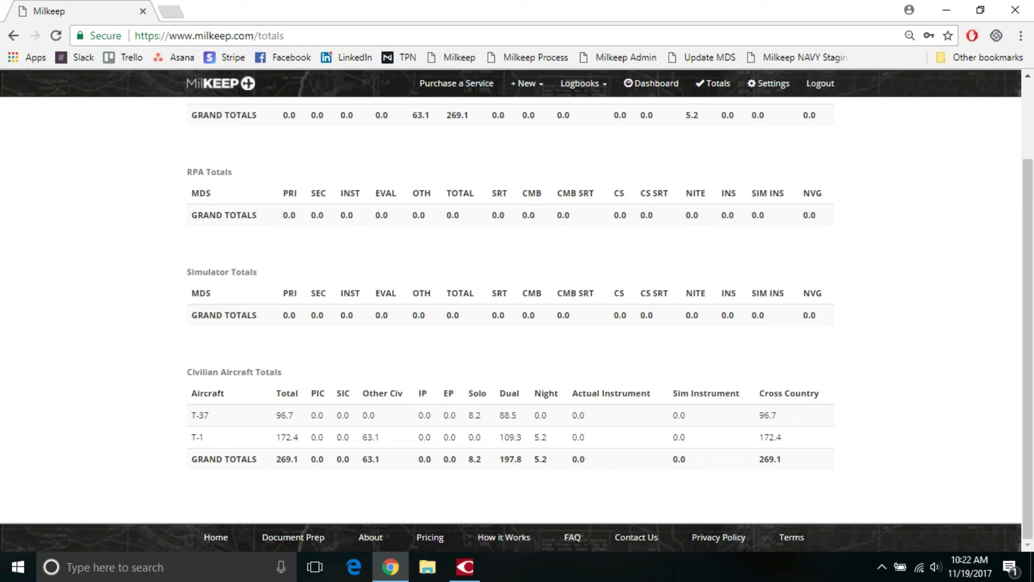
{"action": "scroll", "coordinate": [510, 310], "scroll_direction": "up", "scroll_amount": 2}
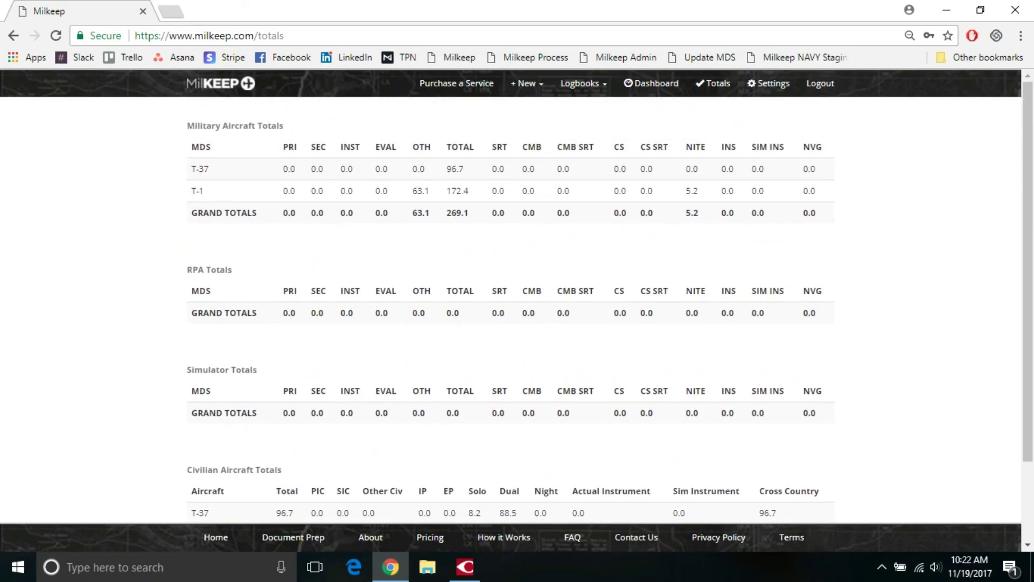
Step: Open the account settings and review the flight defaults, pilot training hours, certification dates and PIC preferences
{"action": "left_click", "coordinate": [769, 83]}
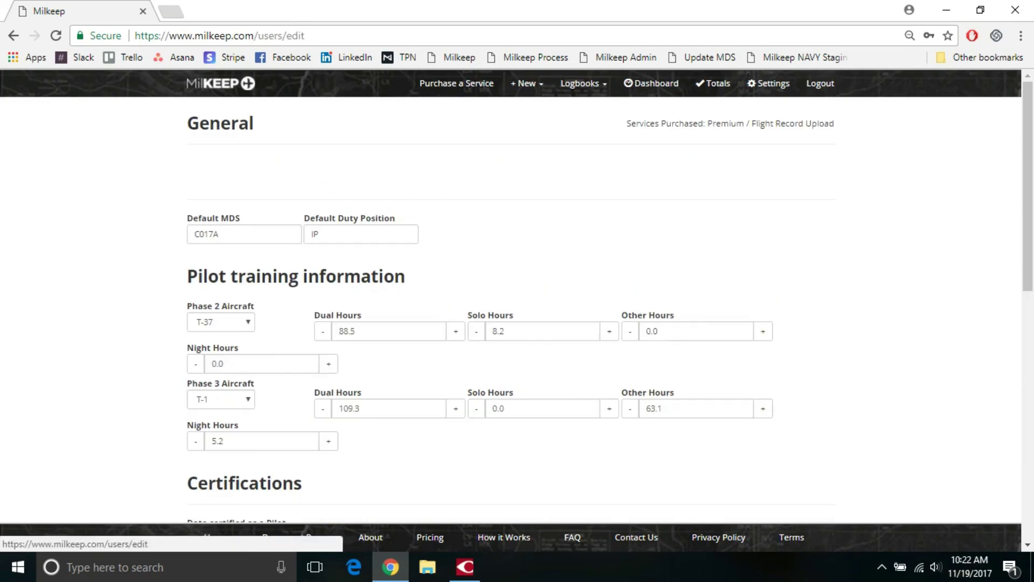
{"action": "scroll", "coordinate": [511, 309], "scroll_direction": "down", "scroll_amount": 2}
{"action": "scroll", "coordinate": [511, 310], "scroll_direction": "down", "scroll_amount": 10}
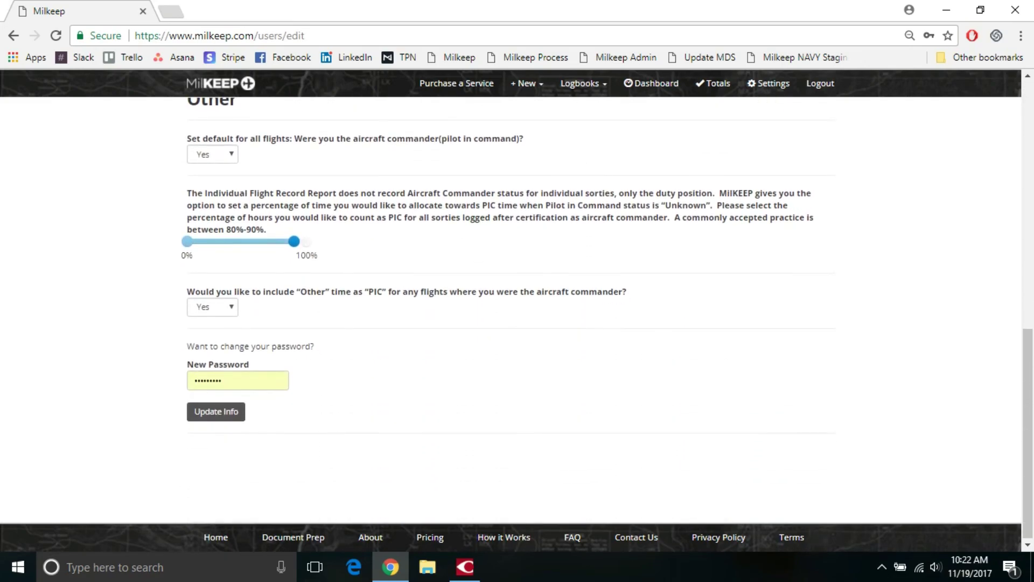
{"action": "scroll", "coordinate": [511, 310], "scroll_direction": "up", "scroll_amount": 3}
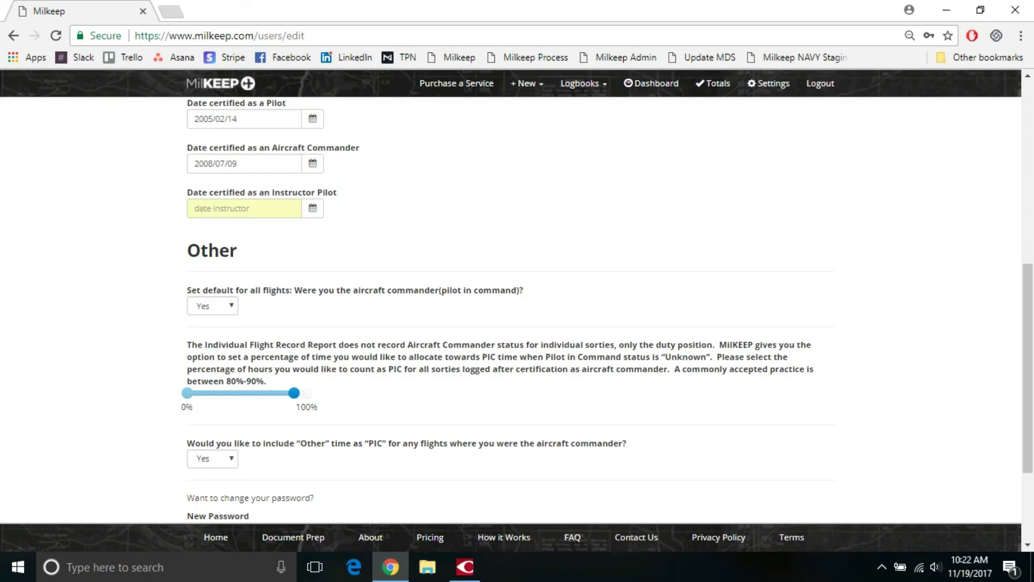
{"action": "scroll", "coordinate": [510, 310], "scroll_direction": "up", "scroll_amount": 8}
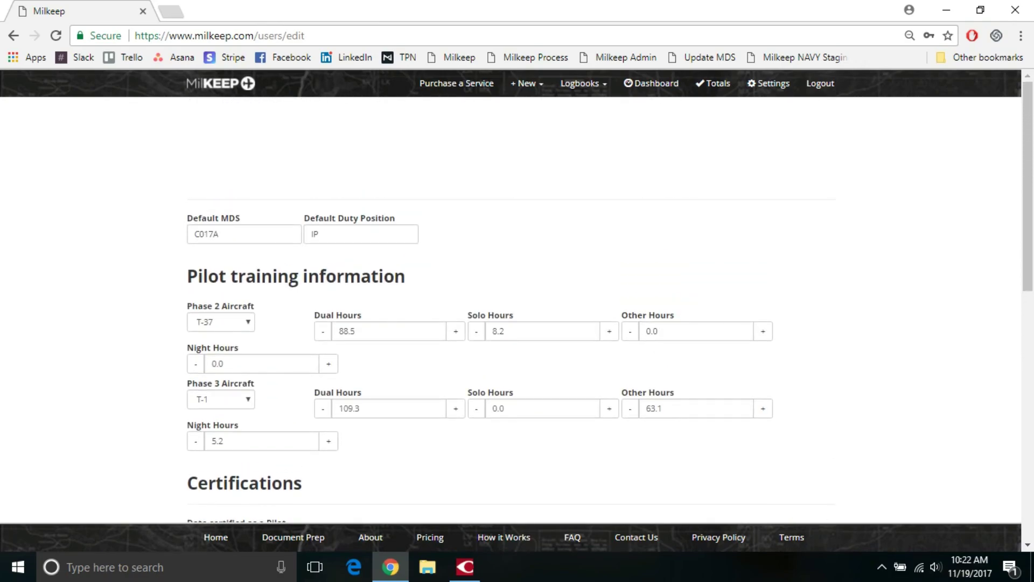
{"action": "scroll", "coordinate": [511, 310], "scroll_direction": "down", "scroll_amount": 2}
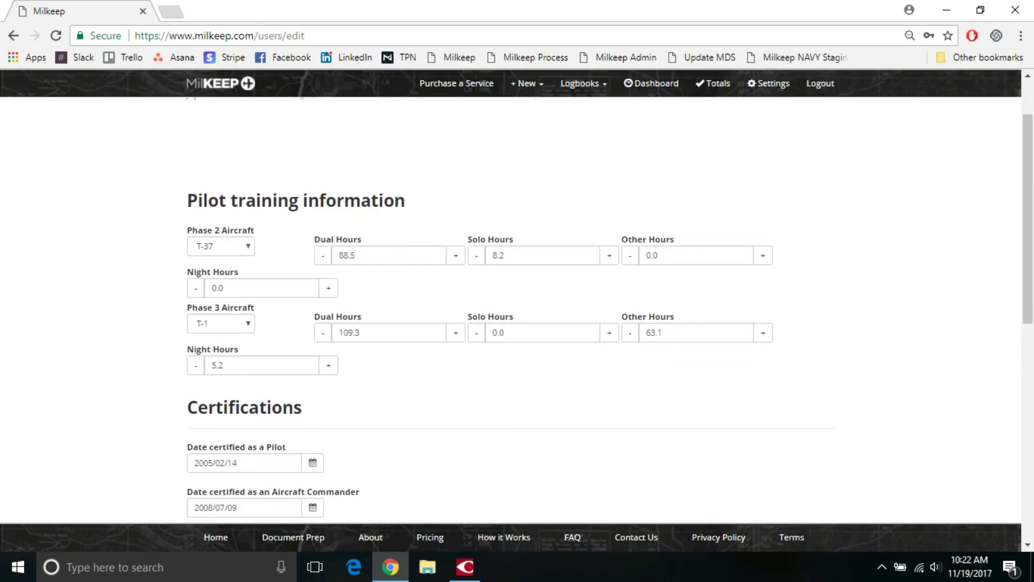